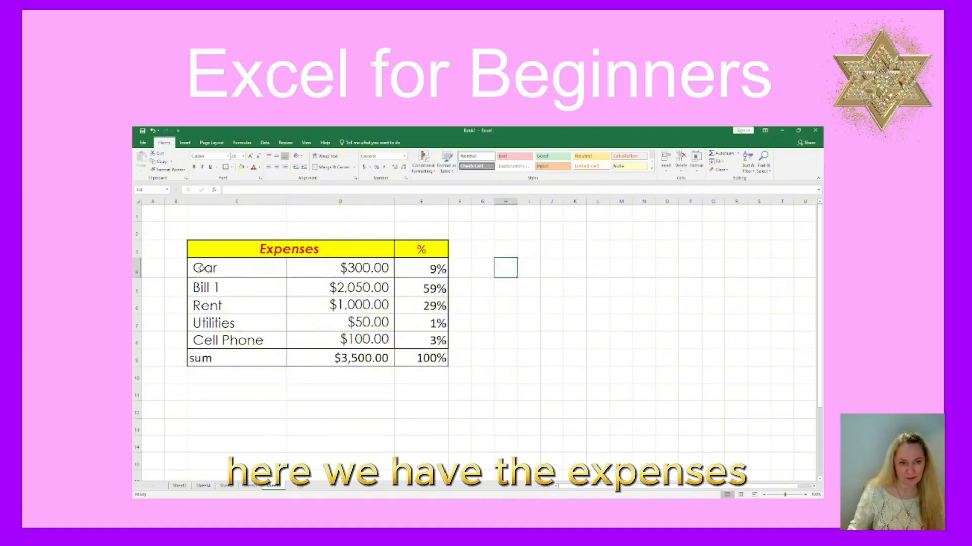
# Insert a clustered column chart from the expense names and amounts, Car through Cell Phone.
pyautogui.moveTo(201, 268); pyautogui.dragTo(351, 339)
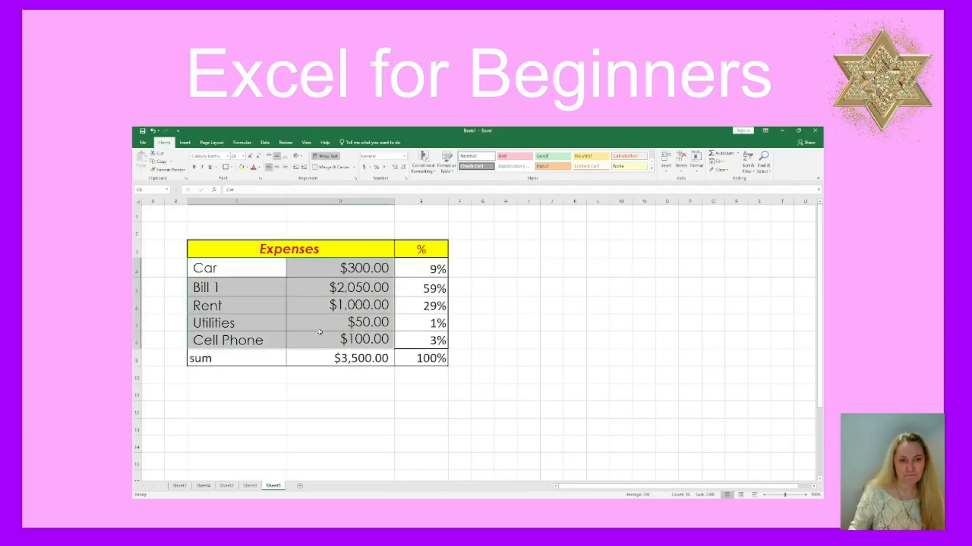
pyautogui.click(185, 144)
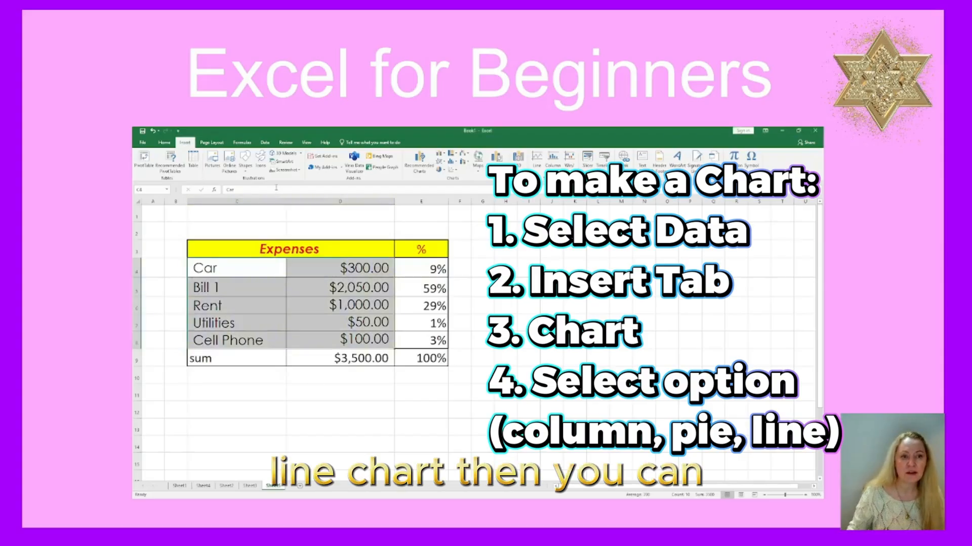
pyautogui.click(424, 164)
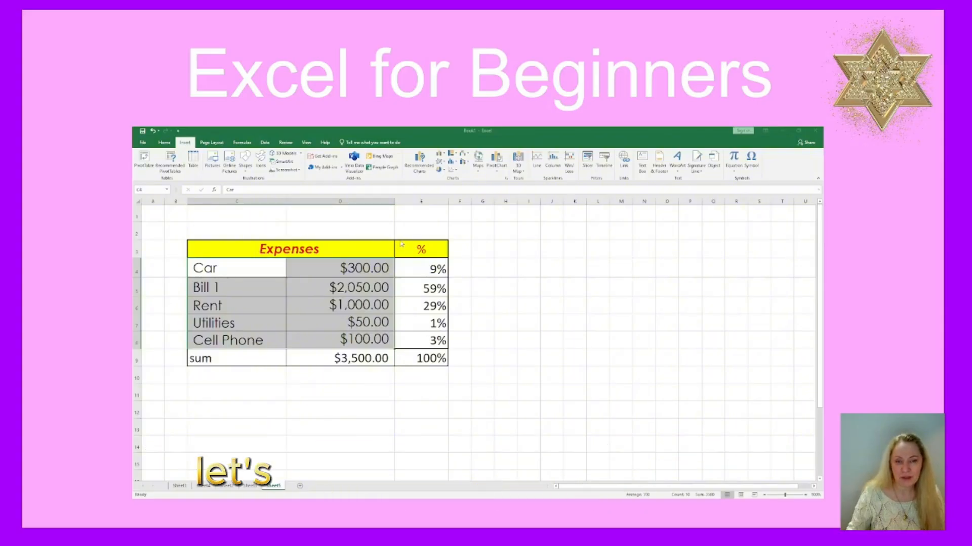
pyautogui.click(547, 415)
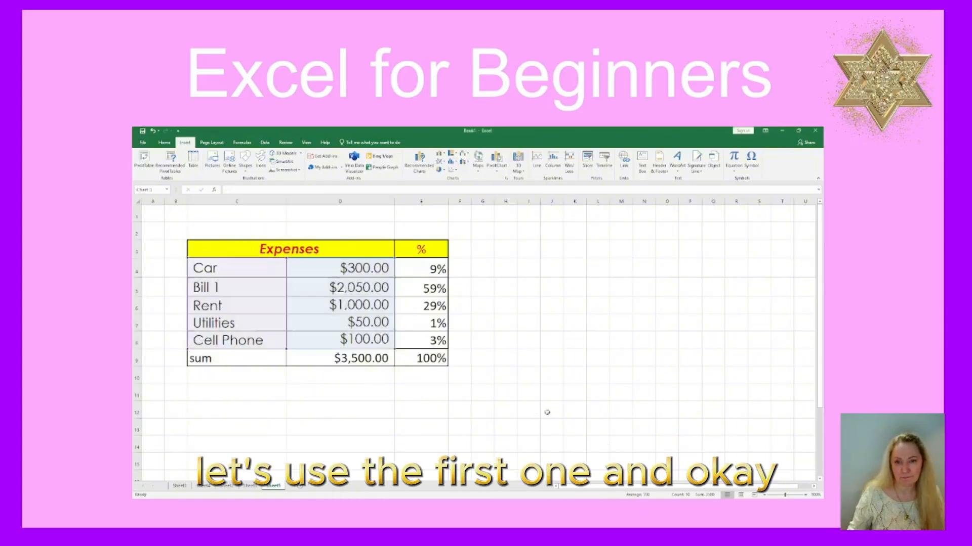
# Undo the accidental shift of the plot area and move the whole chart to the empty cells beside the expenses table.
pyautogui.moveTo(515, 322); pyautogui.dragTo(562, 273)
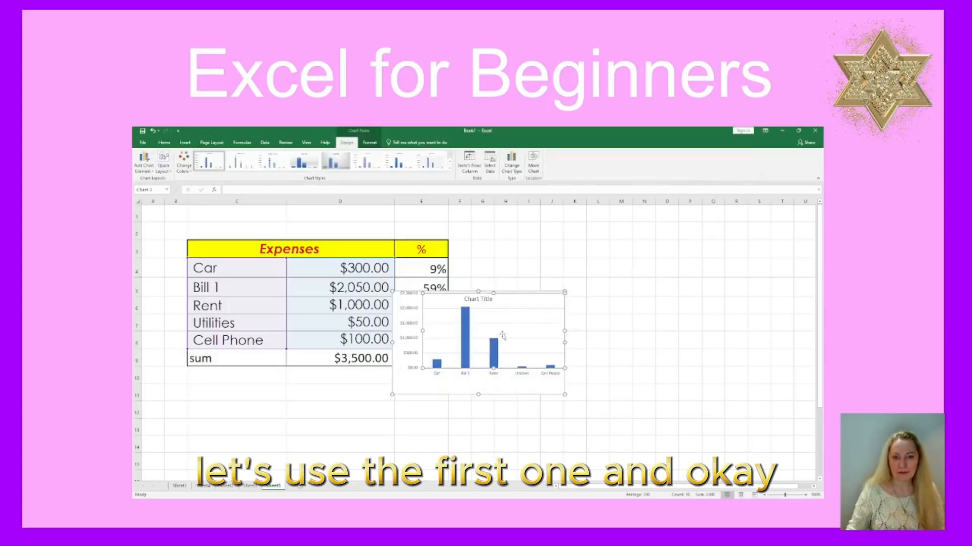
pyautogui.hotkey('ctrl', 'z')
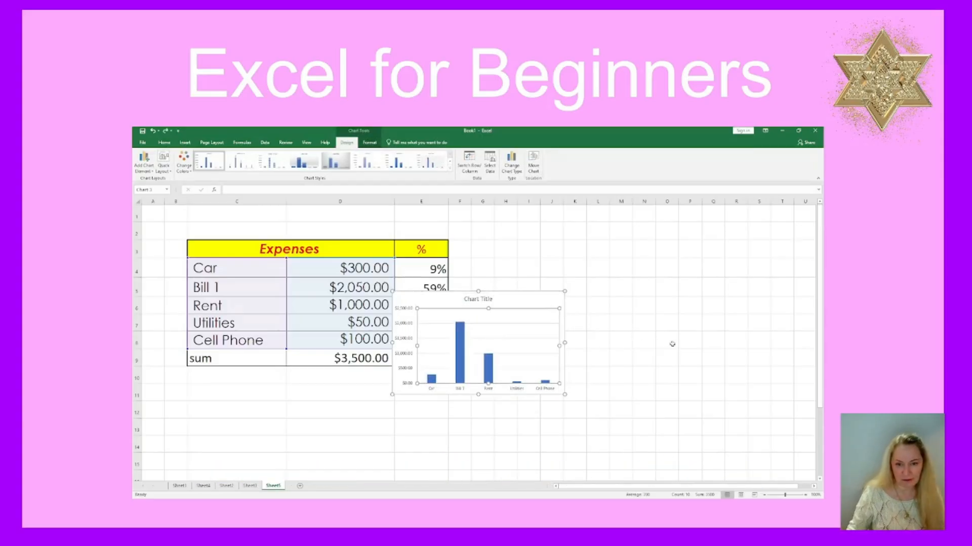
pyautogui.click(666, 339)
pyautogui.click(506, 302)
pyautogui.moveTo(506, 301); pyautogui.dragTo(584, 251)
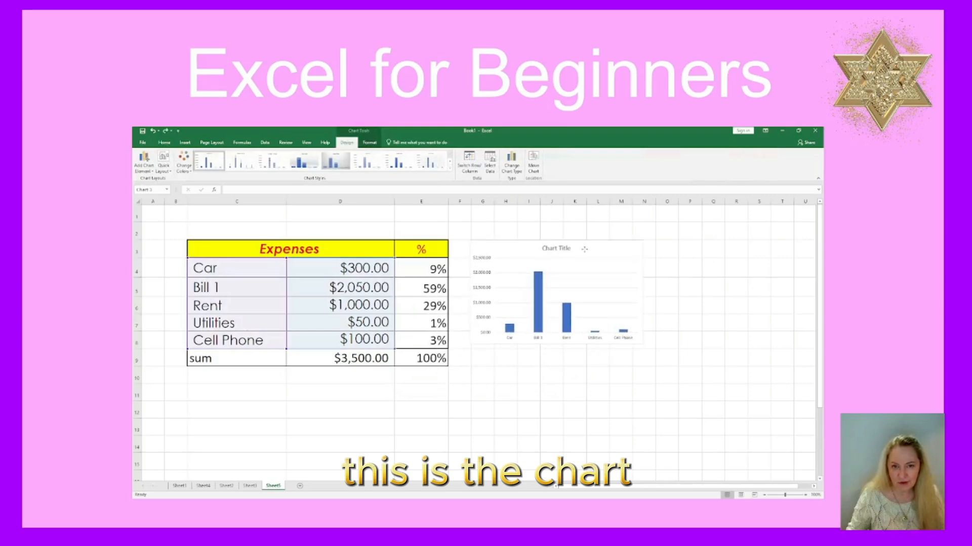
# Enlarge the chart so that it spans from the table's edge to about column P and down to row 13.
pyautogui.moveTo(643, 344); pyautogui.dragTo(707, 403)
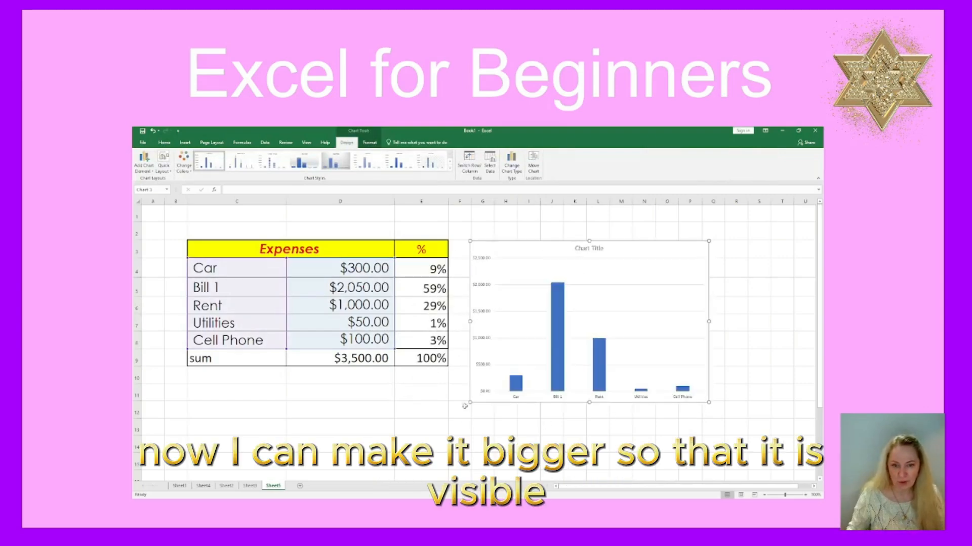
pyautogui.moveTo(469, 403); pyautogui.dragTo(450, 425)
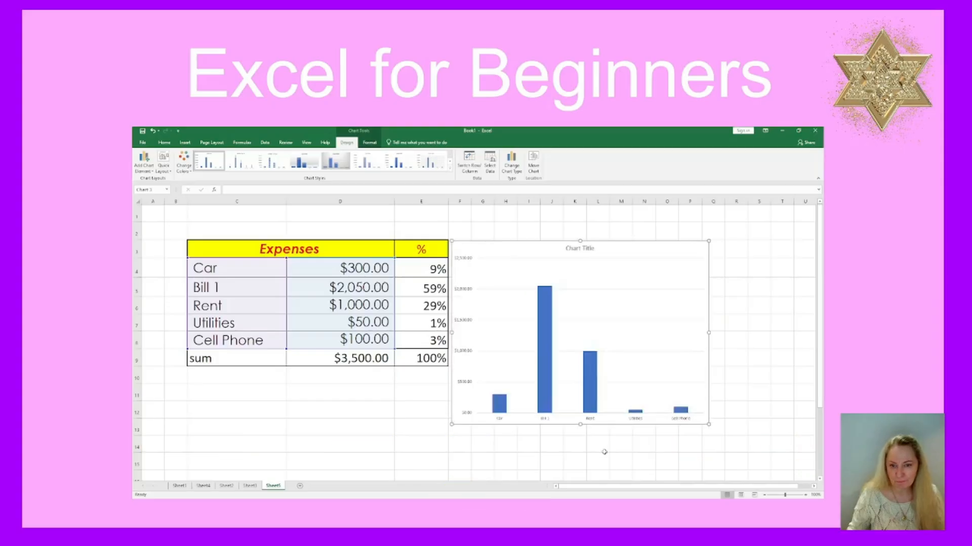
pyautogui.click(597, 444)
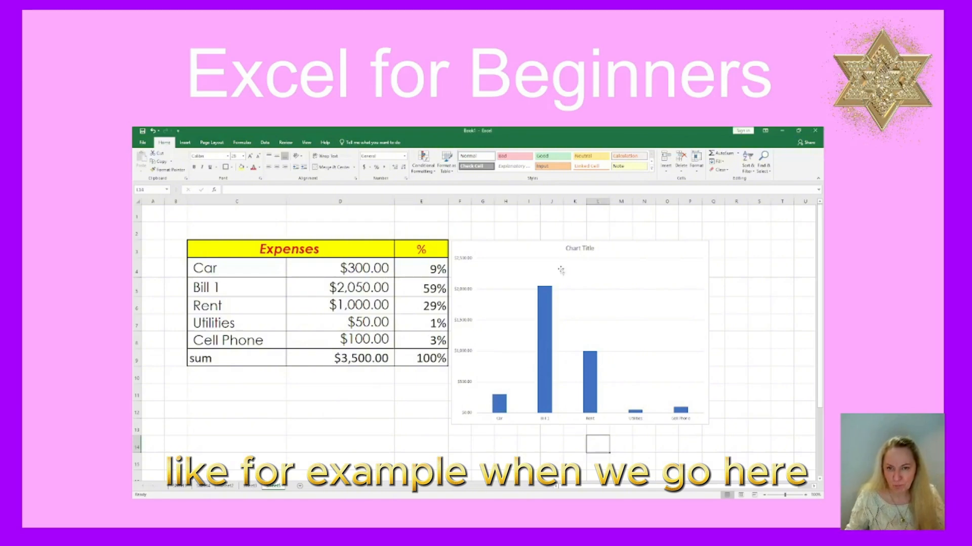
# Add axis titles, data labels and a data table with legend keys to the column chart.
pyautogui.click(601, 274)
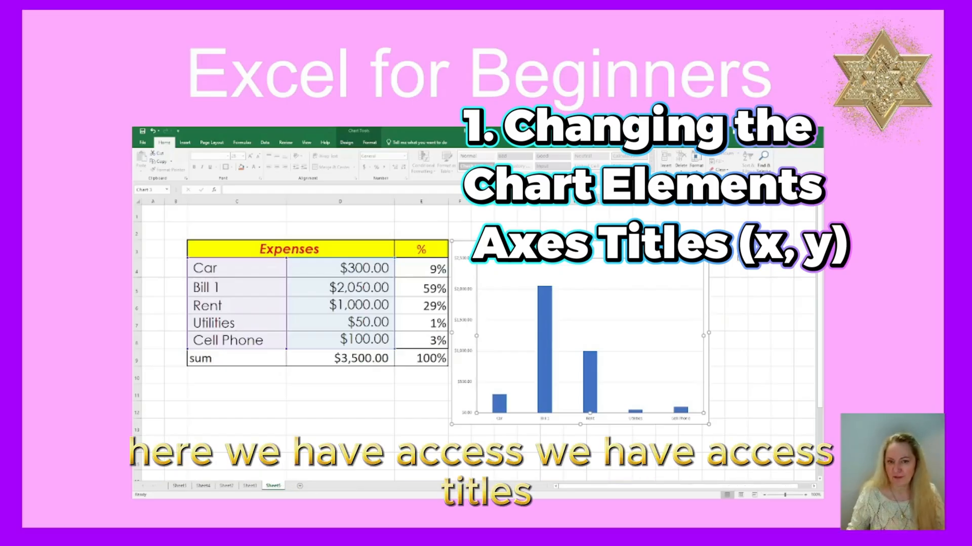
pyautogui.click(739, 264)
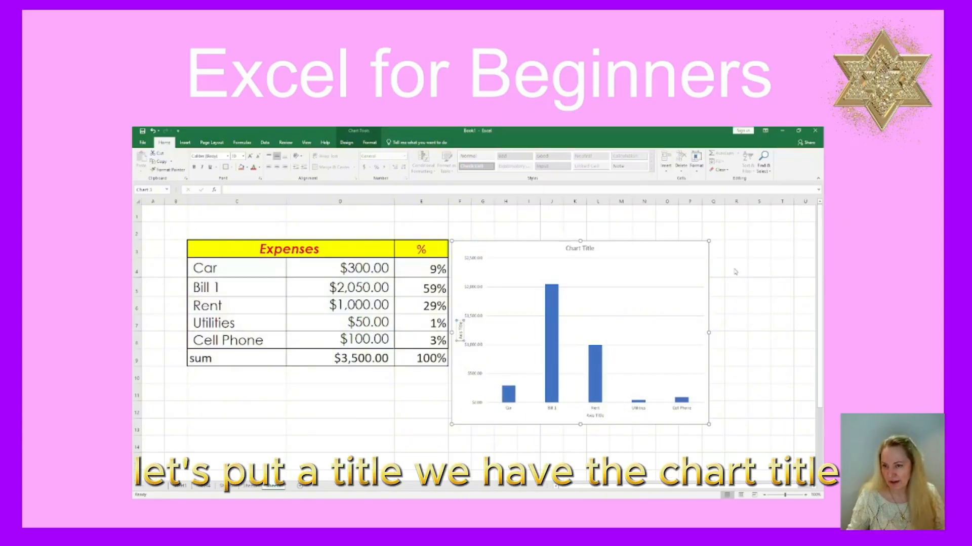
pyautogui.click(737, 277)
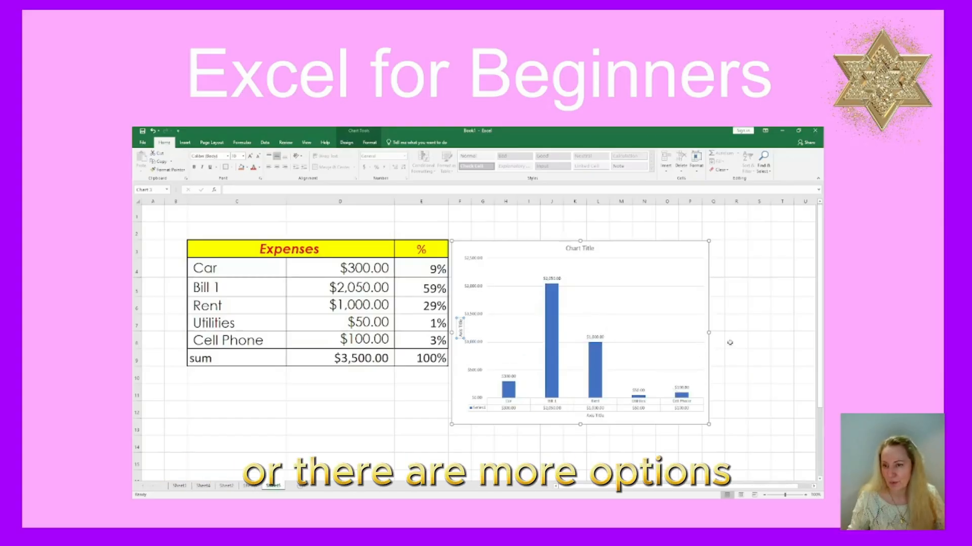
pyautogui.click(765, 341)
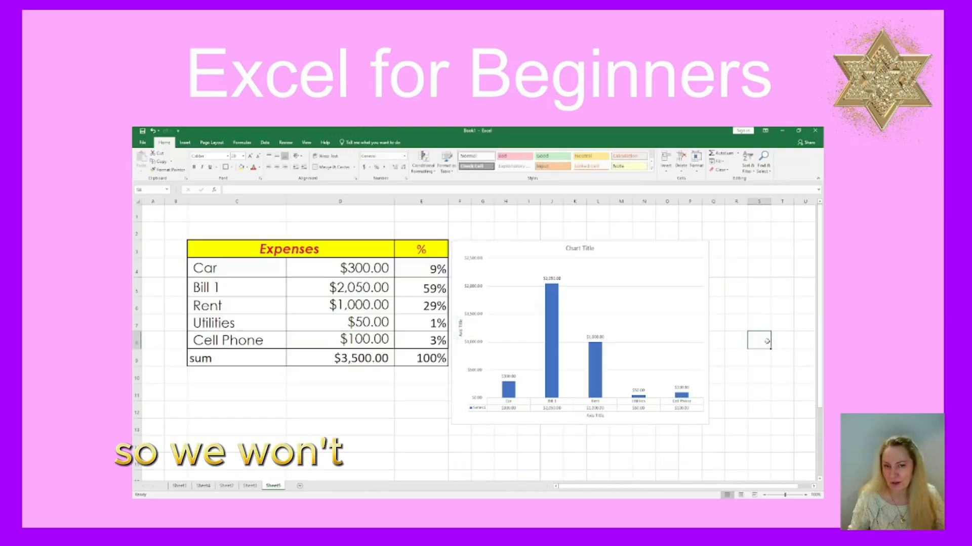
# Replace the placeholder chart title with EXPENSES.
pyautogui.doubleClick(580, 248)
pyautogui.moveTo(566, 248); pyautogui.dragTo(595, 249)
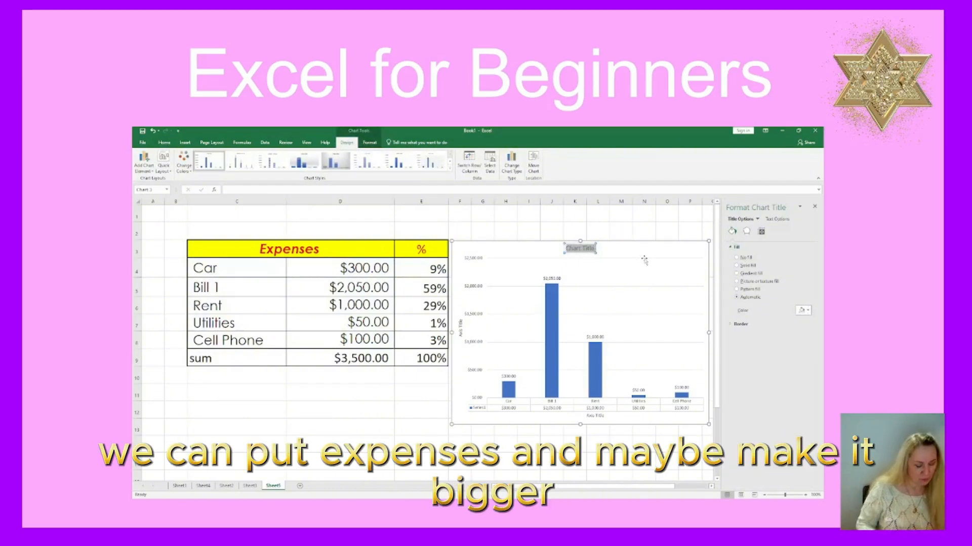
pyautogui.write('EXPE')
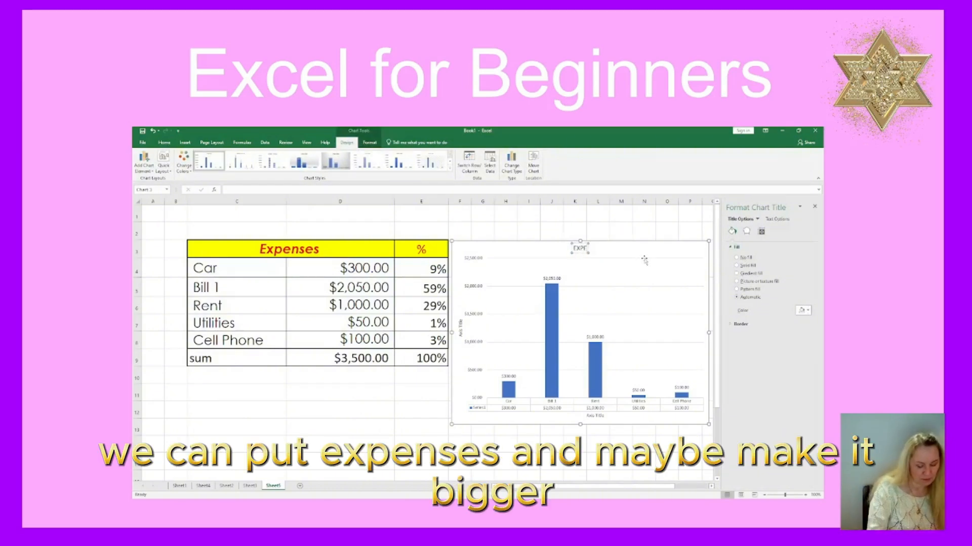
pyautogui.write('NSES')
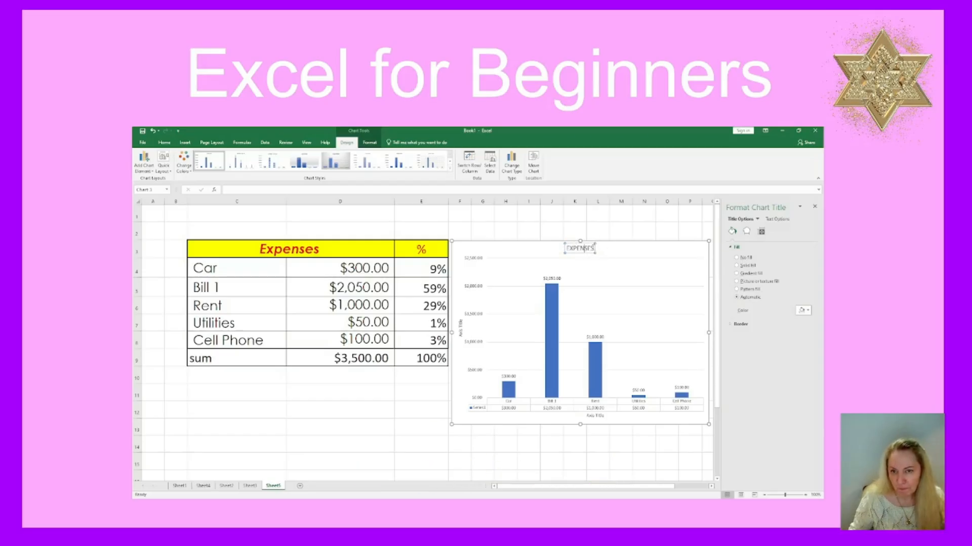
# Enlarge the EXPENSES chart title and change its font color to red.
pyautogui.moveTo(594, 248); pyautogui.dragTo(558, 246)
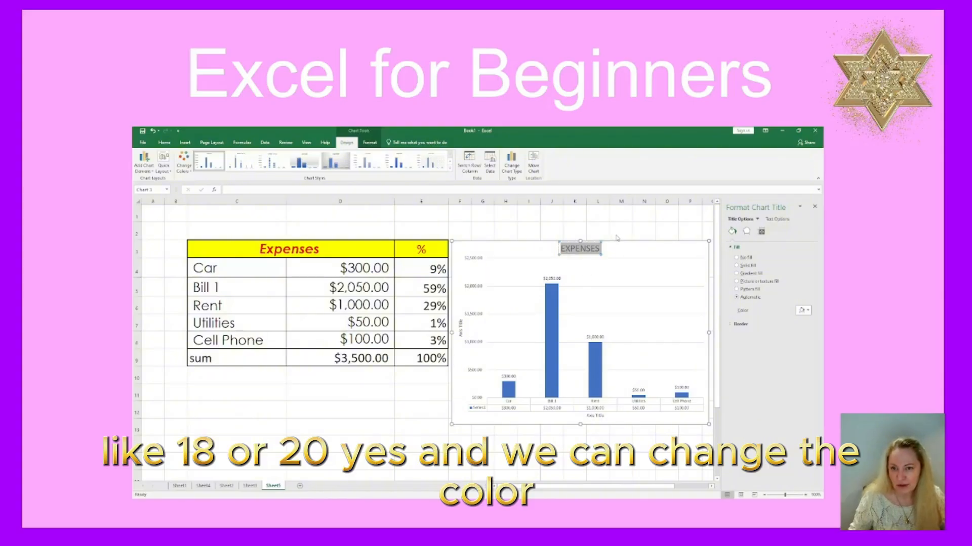
pyautogui.click(616, 302)
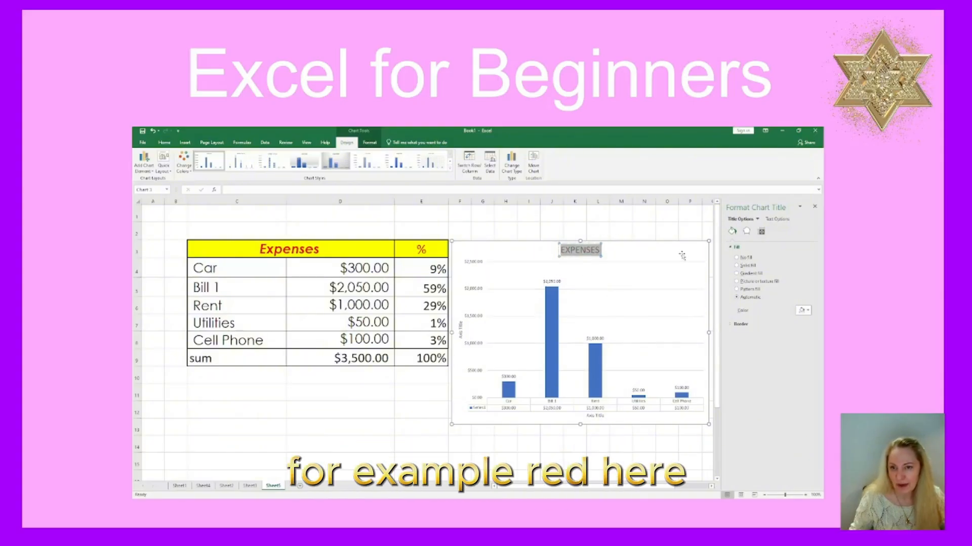
pyautogui.click(598, 250)
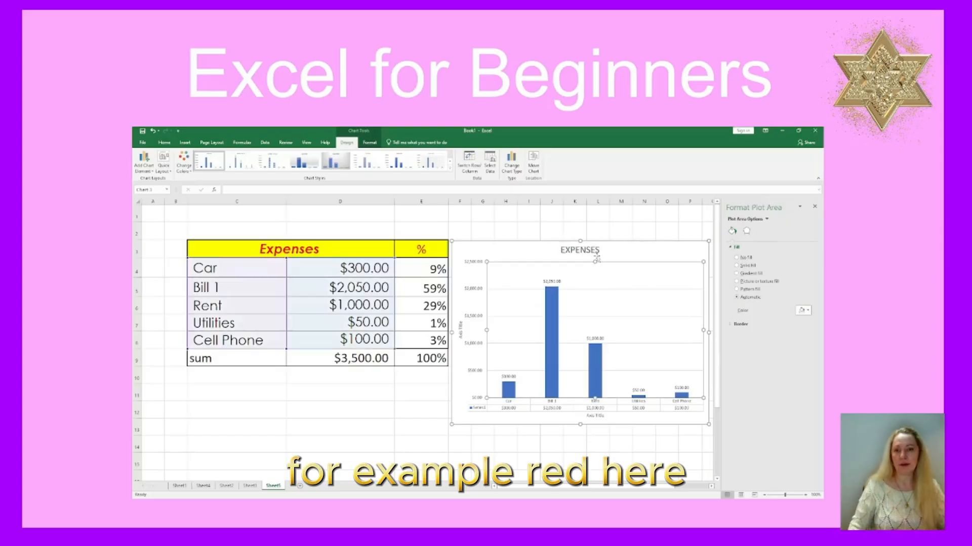
pyautogui.doubleClick(599, 250)
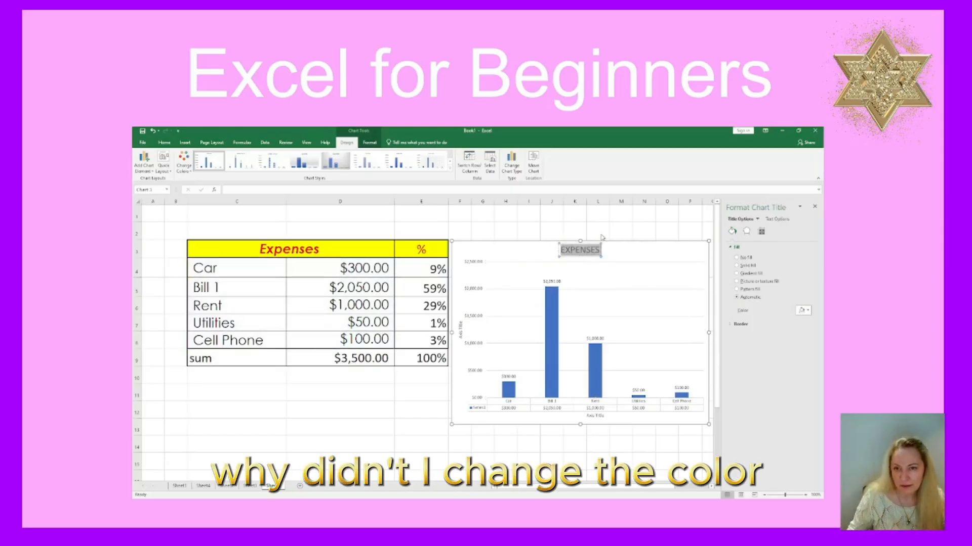
pyautogui.click(618, 255)
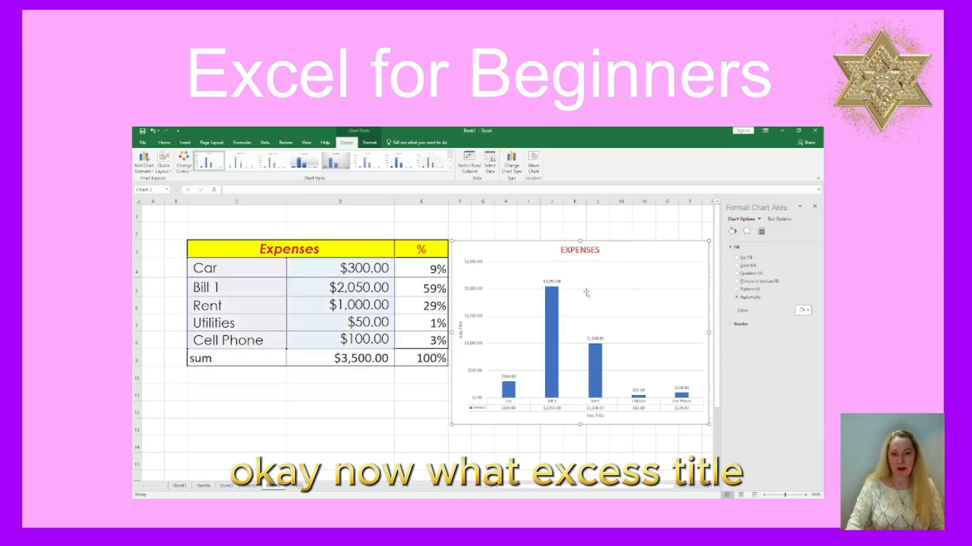
# Replace the vertical axis title with USD.
pyautogui.click(460, 332)
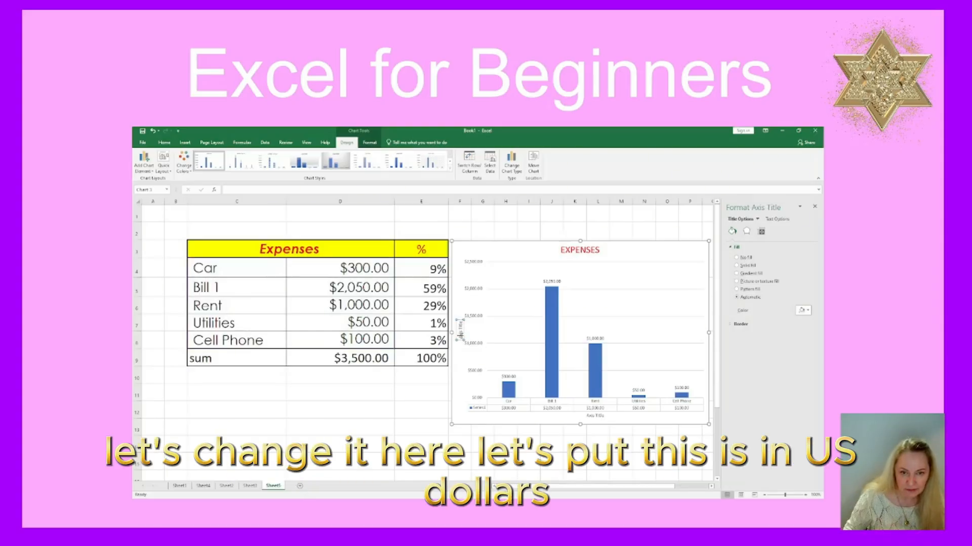
pyautogui.moveTo(460, 338); pyautogui.dragTo(460, 320)
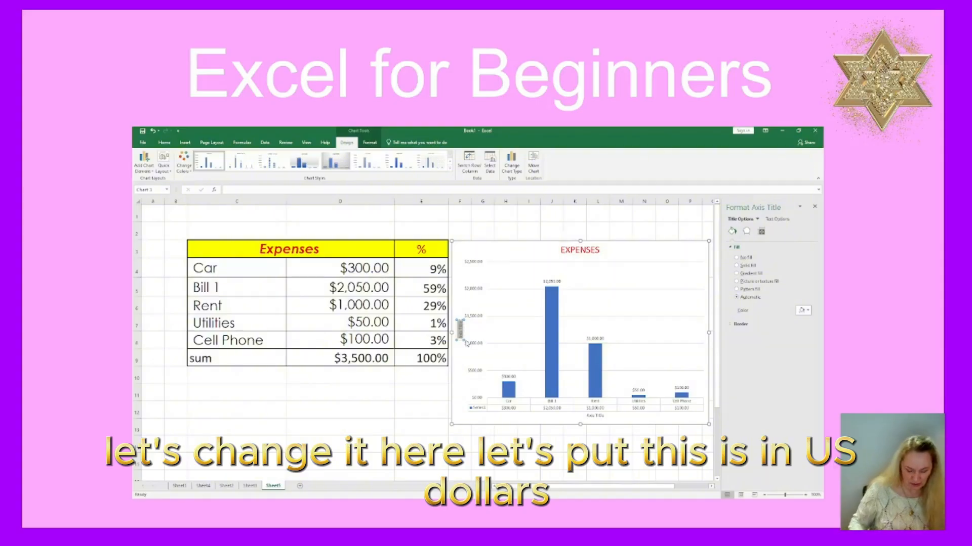
pyautogui.write('USD')
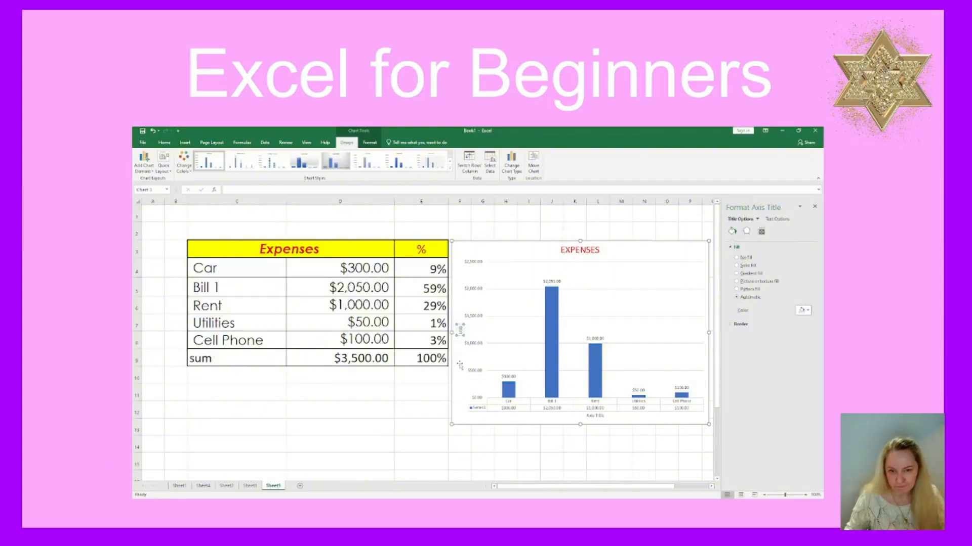
pyautogui.click(459, 365)
# Replace the horizontal axis title with ITEMS.
pyautogui.click(597, 416)
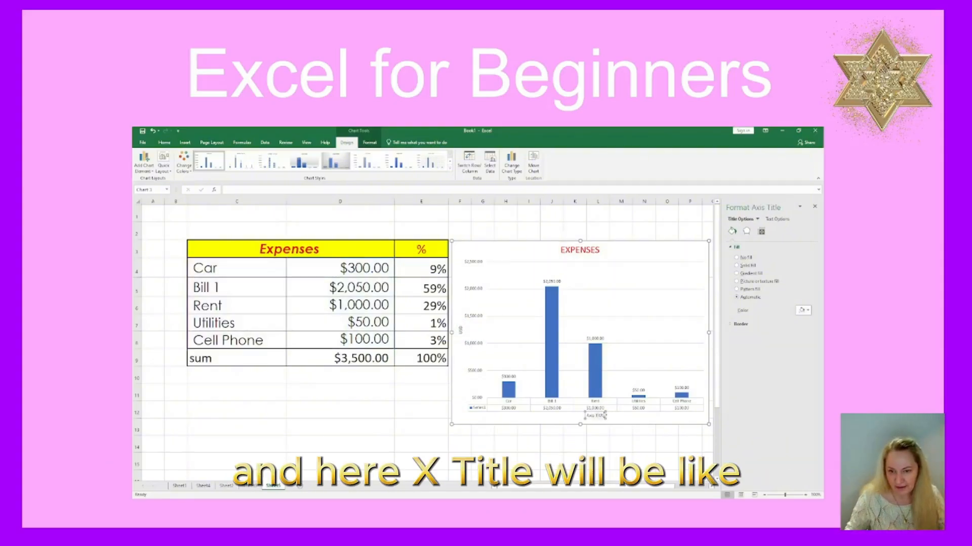
pyautogui.moveTo(590, 416)
pyautogui.mouseDown()
pyautogui.moveTo(579, 415)
pyautogui.moveTo(597, 416)
pyautogui.mouseUp()
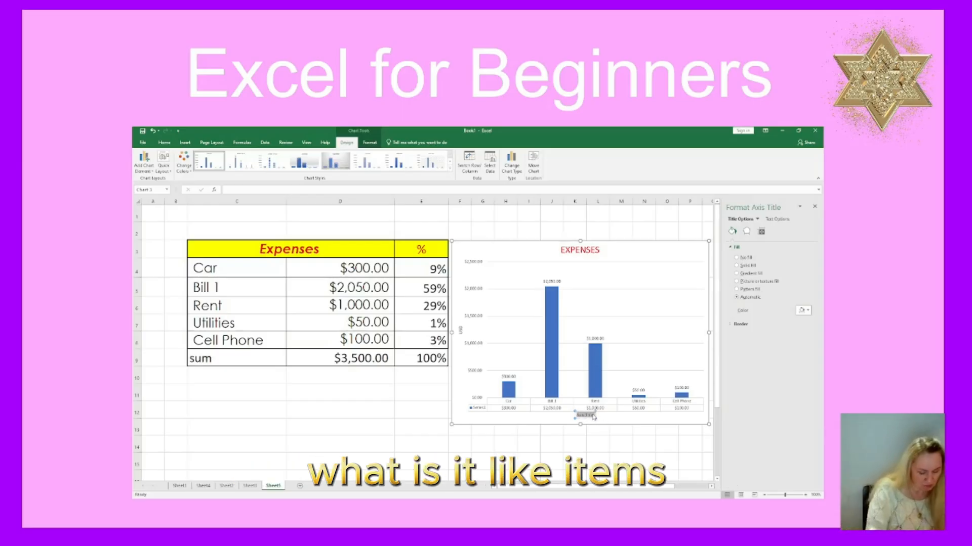
pyautogui.write('ITEMS')
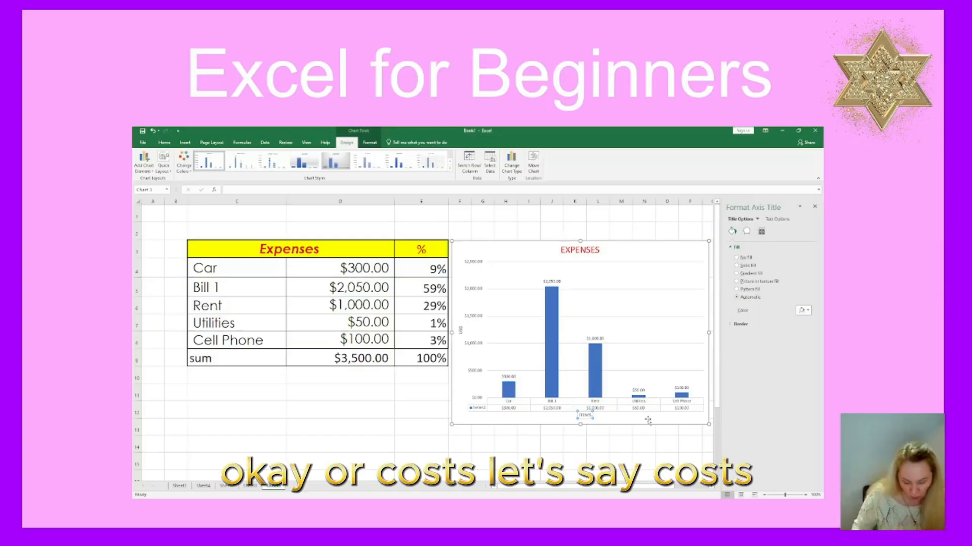
# Clear the horizontal axis title text and enter COSTS instead.
pyautogui.press('BackSpace')
pyautogui.press('BackSpace')
pyautogui.press('BackSpace')
pyautogui.press('BackSpace')
pyautogui.press('BackSpace')
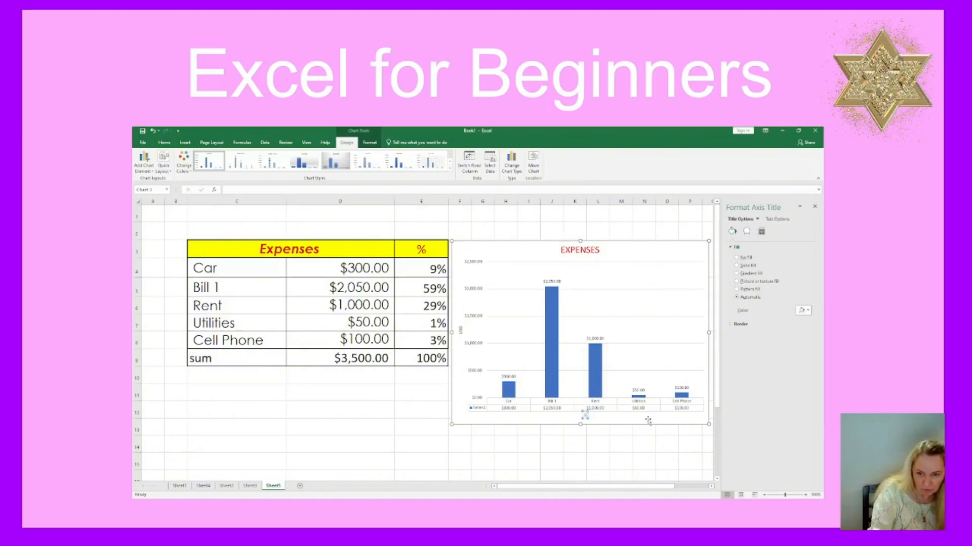
pyautogui.write('STS')
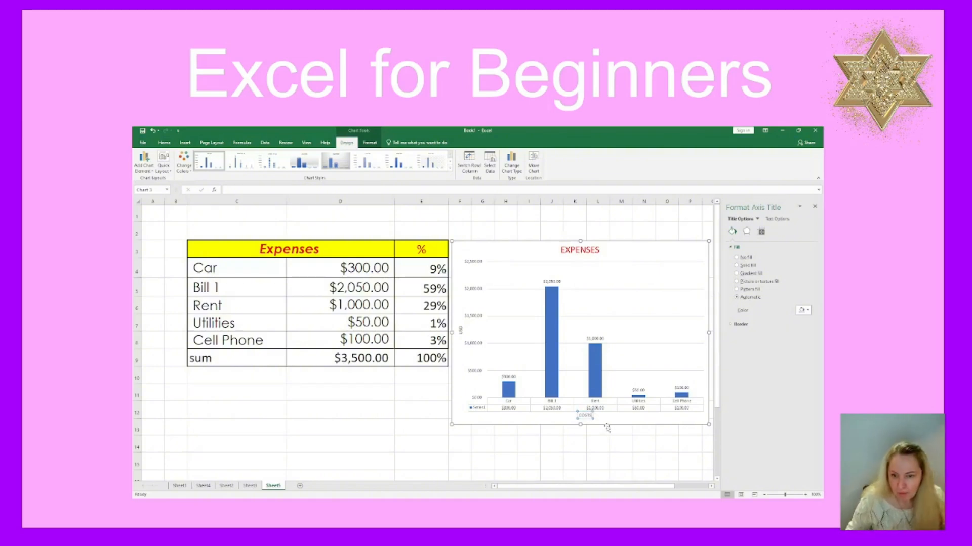
# Enlarge the horizontal axis title COSTS and give its text a black font color.
pyautogui.click(582, 416)
pyautogui.click(582, 417)
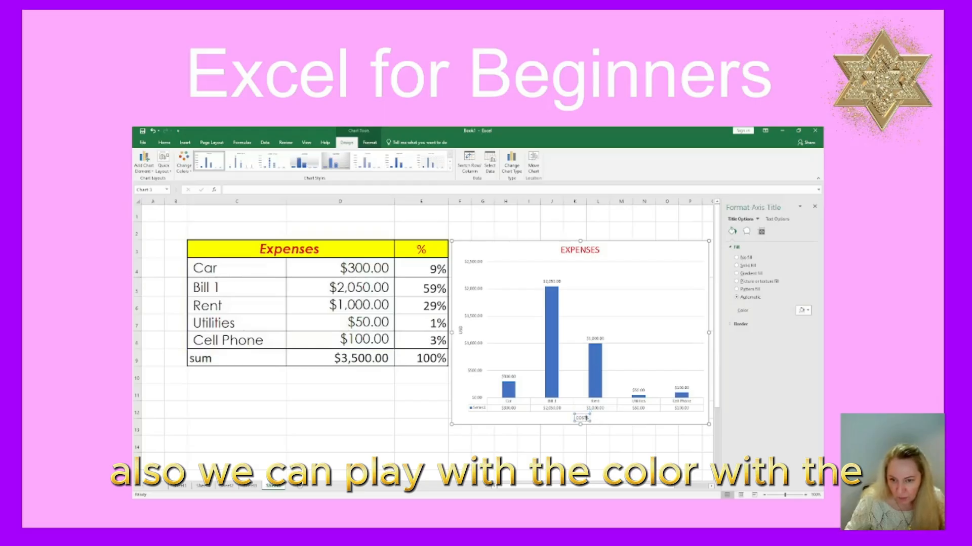
pyautogui.doubleClick(587, 418)
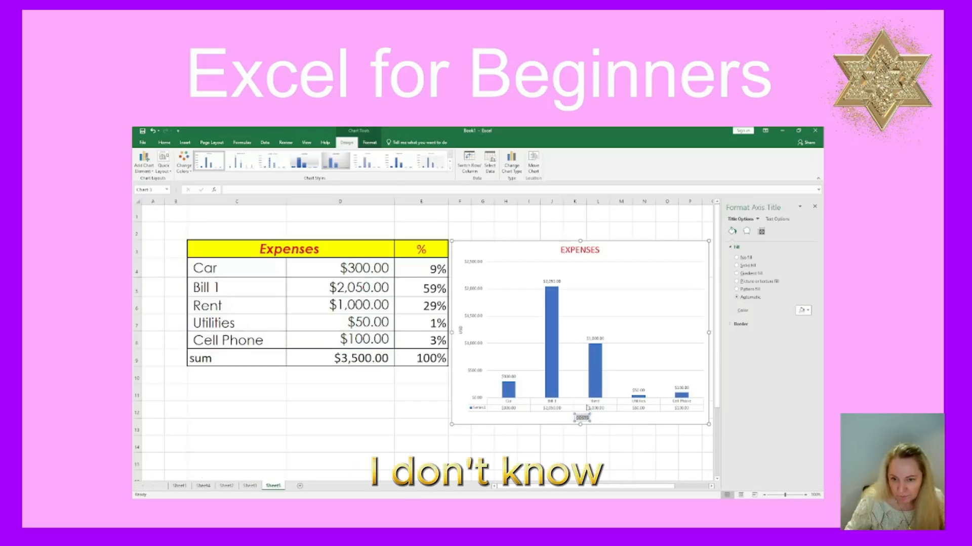
pyautogui.click(613, 398)
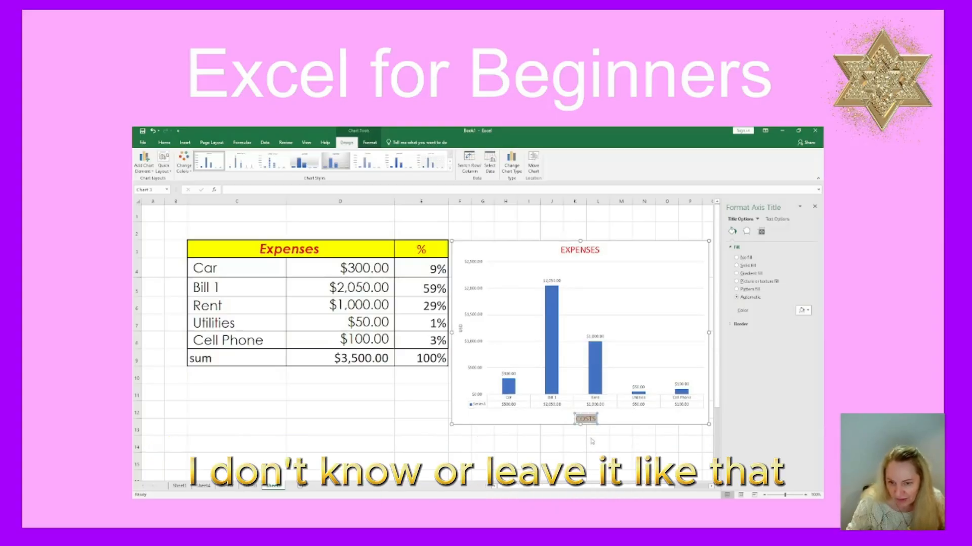
pyautogui.click(619, 419)
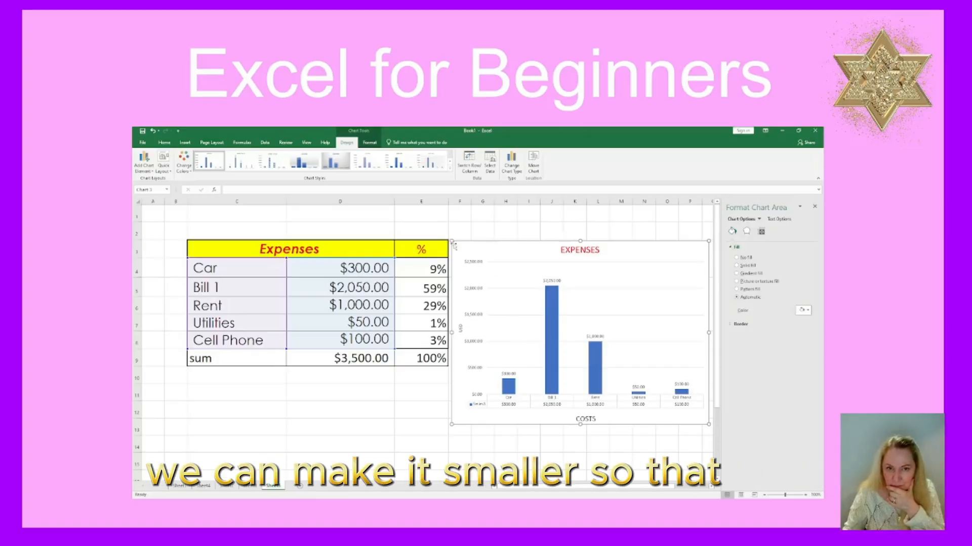
pyautogui.moveTo(453, 241); pyautogui.dragTo(527, 283)
pyautogui.click(537, 300)
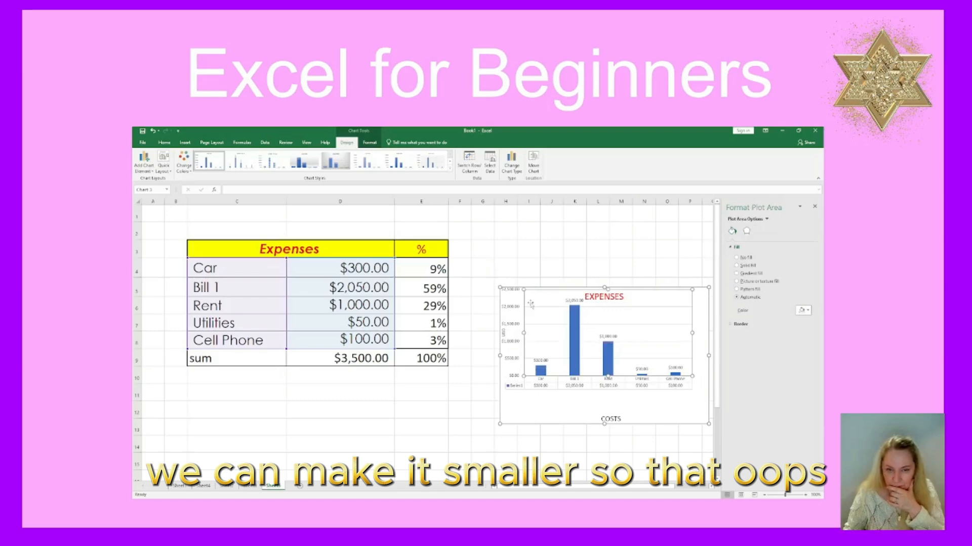
pyautogui.hotkey('ctrl', 'z')
pyautogui.hotkey('ctrl', 'z')
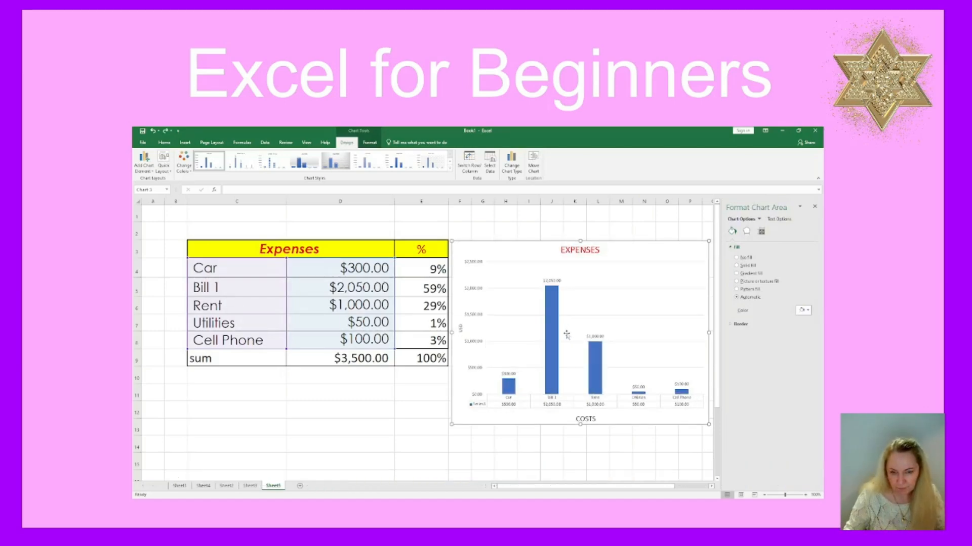
# Shrink the column chart slightly and position it directly beside the expenses table, aligned with the table's header row, then deselect it.
pyautogui.hotkey('ctrl', 'y')
pyautogui.hotkey('ctrl', 'y')
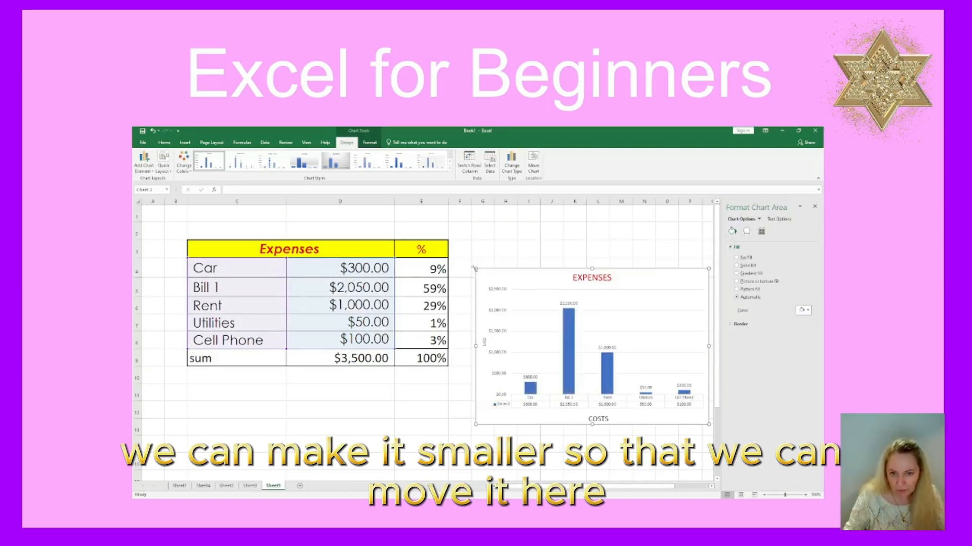
pyautogui.moveTo(482, 263); pyautogui.dragTo(464, 248)
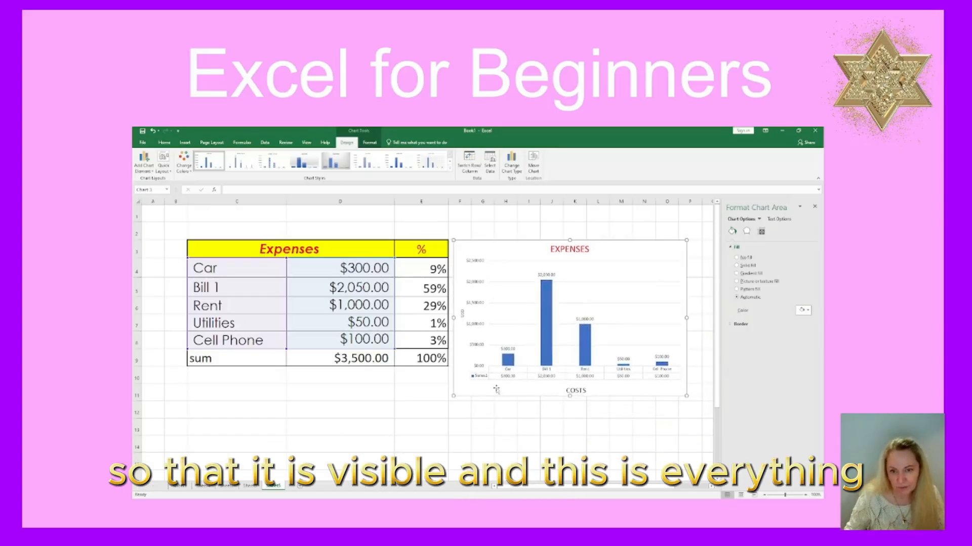
pyautogui.click(526, 428)
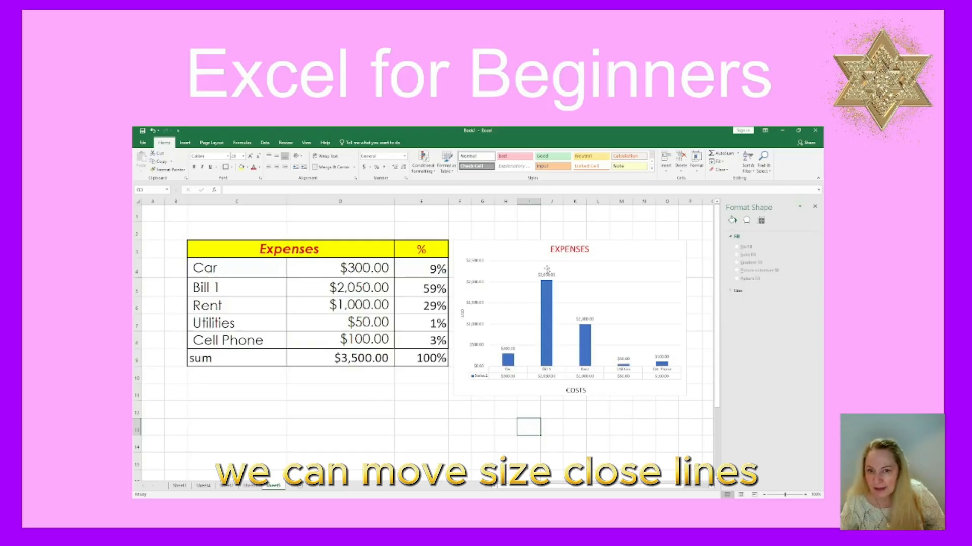
# Try no fill and solid fill on the EXPENSES chart title, and settle on a gradient fill.
pyautogui.click(570, 250)
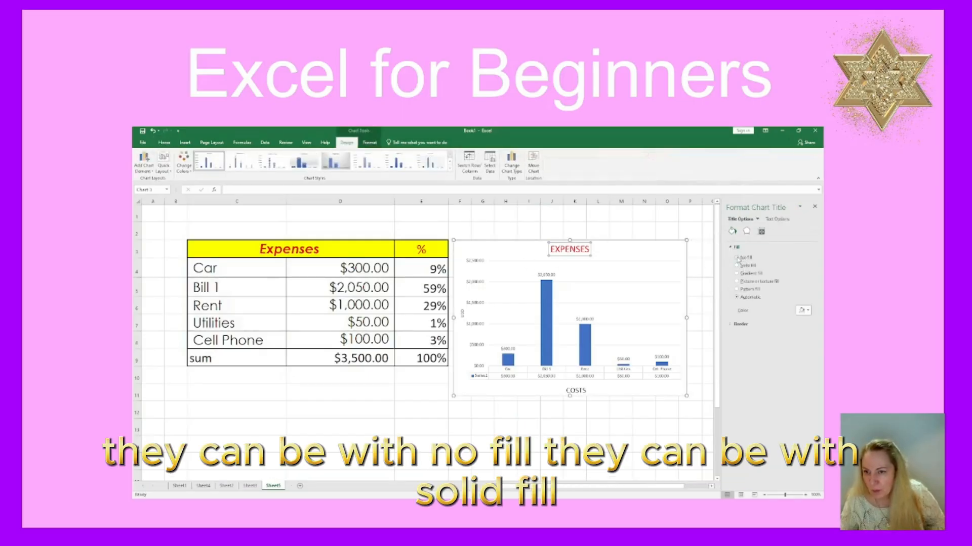
pyautogui.click(737, 258)
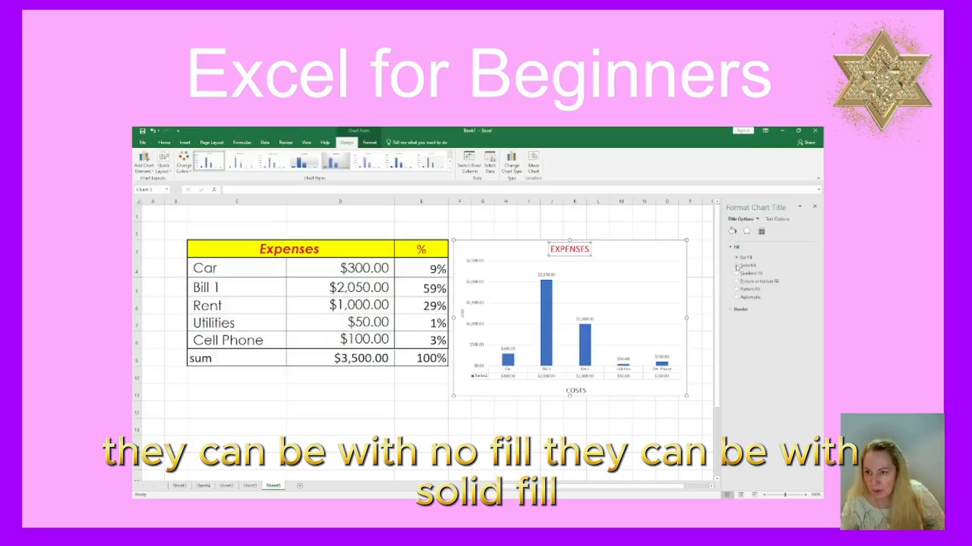
pyautogui.click(737, 266)
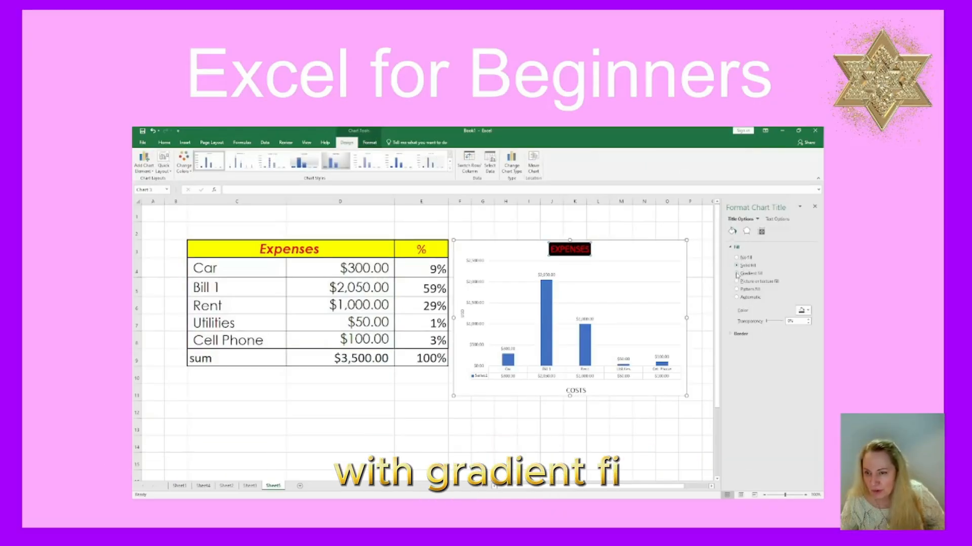
pyautogui.click(737, 274)
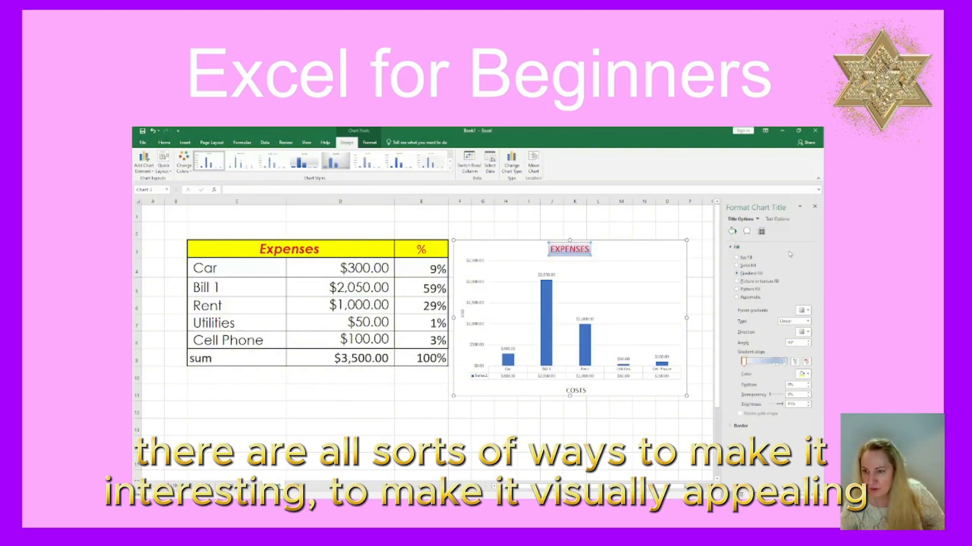
pyautogui.click(622, 443)
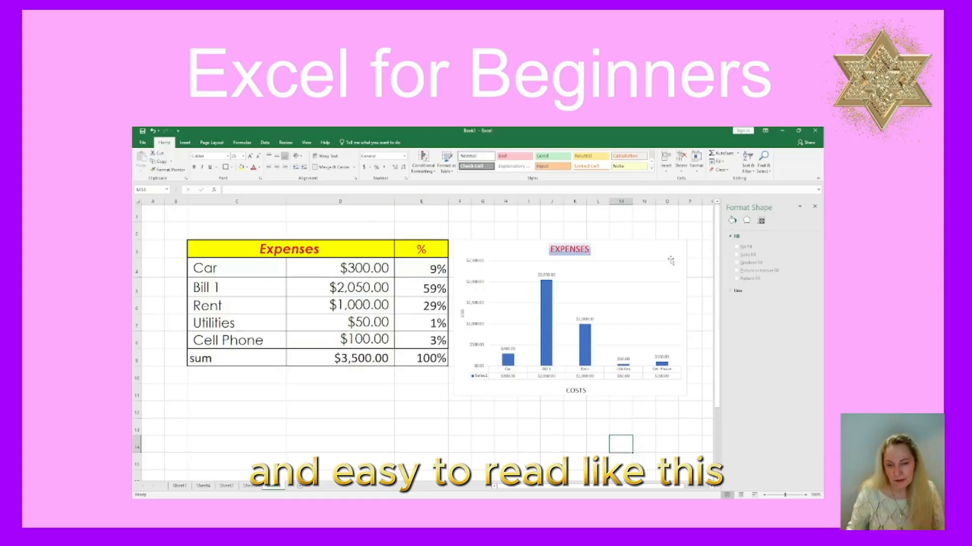
# Insert a 3-D pie chart from the expense names and amounts, Car through Cell Phone, excluding the sum row.
pyautogui.click(207, 268)
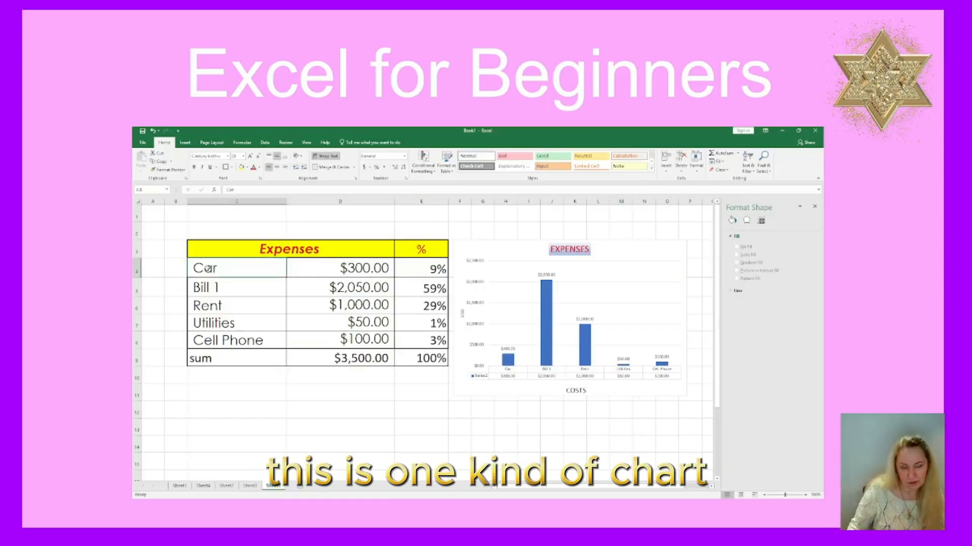
pyautogui.moveTo(291, 272); pyautogui.dragTo(334, 341)
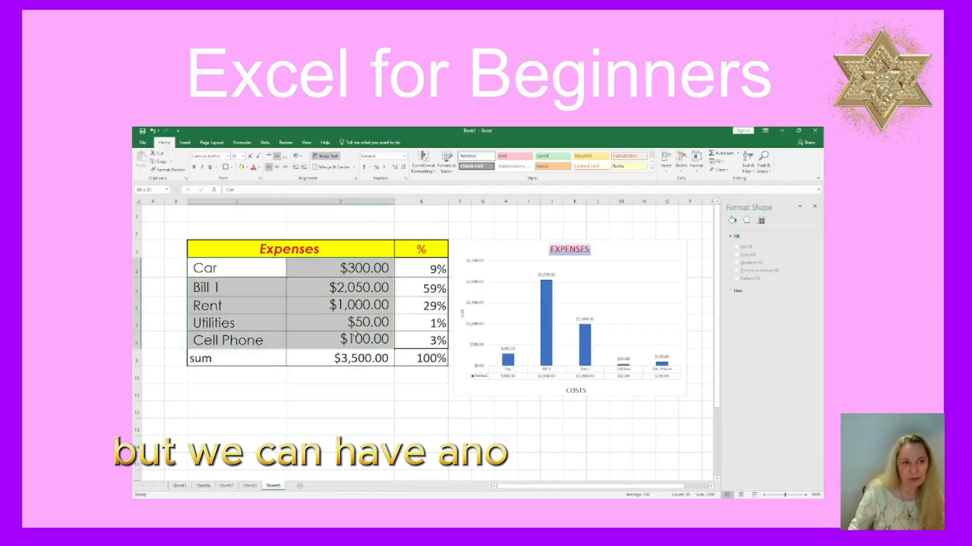
pyautogui.click(185, 142)
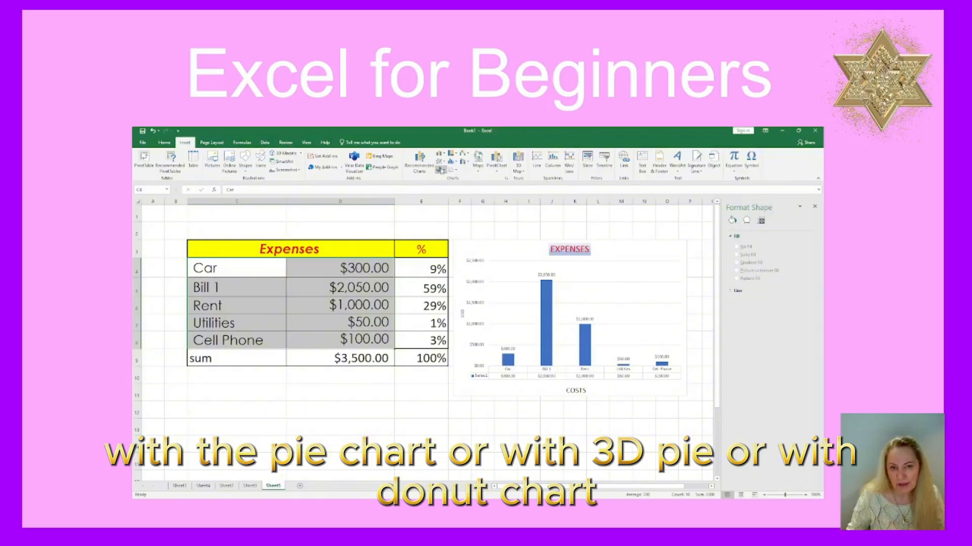
pyautogui.moveTo(444, 192)
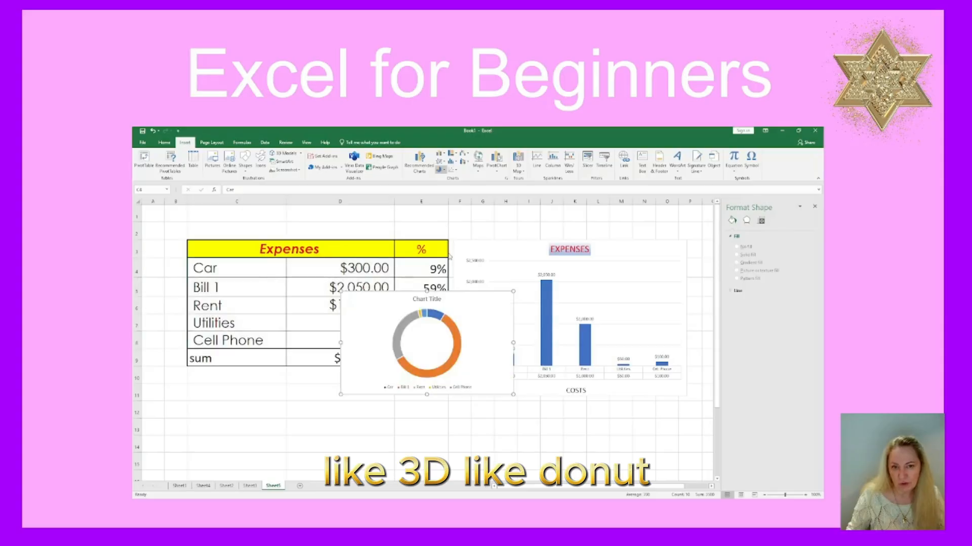
pyautogui.click(449, 221)
# Move the pie chart over the column chart beside the table and enlarge it until it covers the column chart.
pyautogui.moveTo(472, 305); pyautogui.dragTo(376, 390)
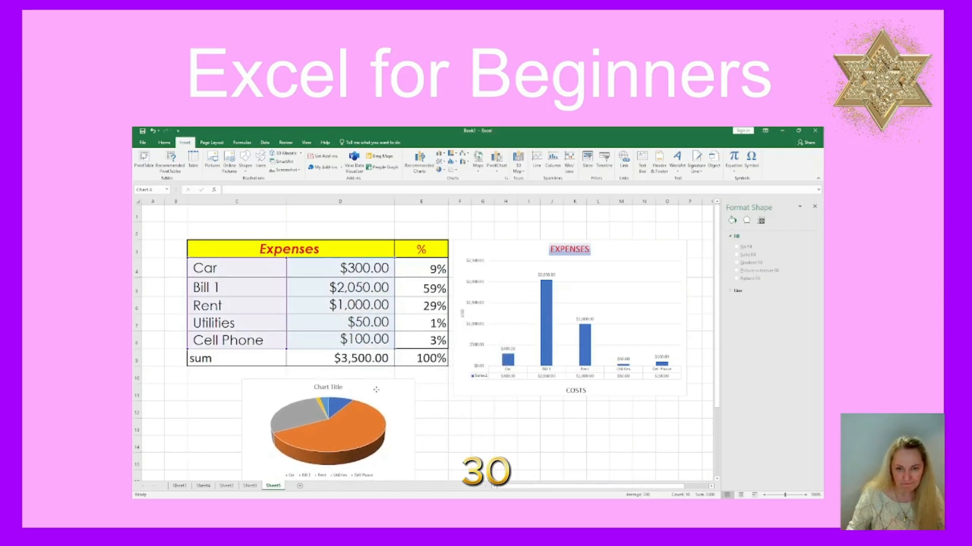
pyautogui.moveTo(376, 390); pyautogui.dragTo(587, 236)
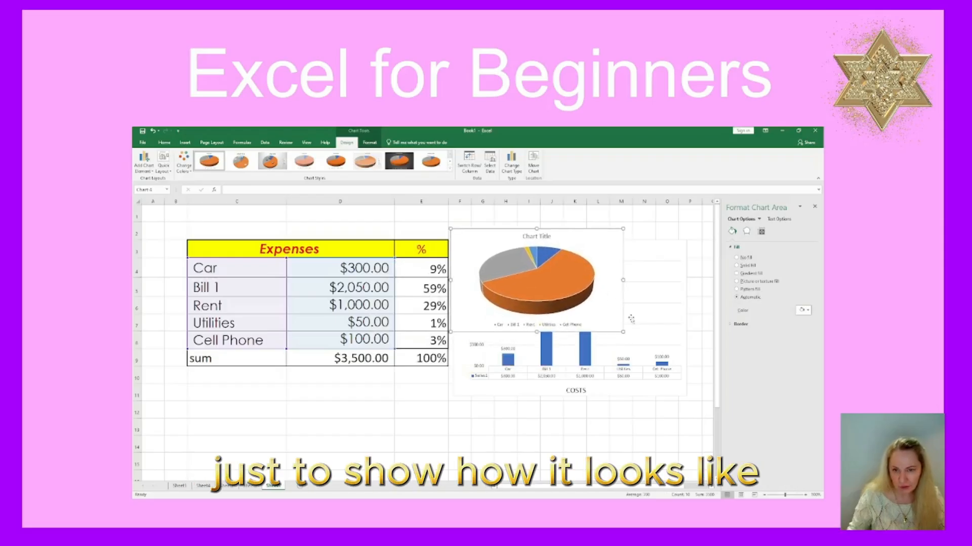
pyautogui.moveTo(623, 331); pyautogui.dragTo(708, 422)
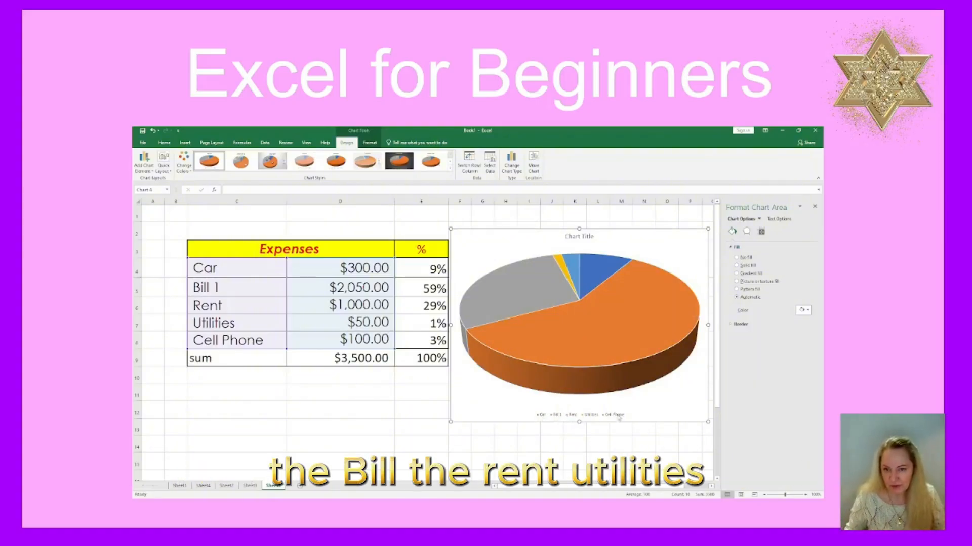
# Apply the chart style with a gray gradient background, percentage labels and a side legend to the pie chart, and select its legend.
pyautogui.click(572, 330)
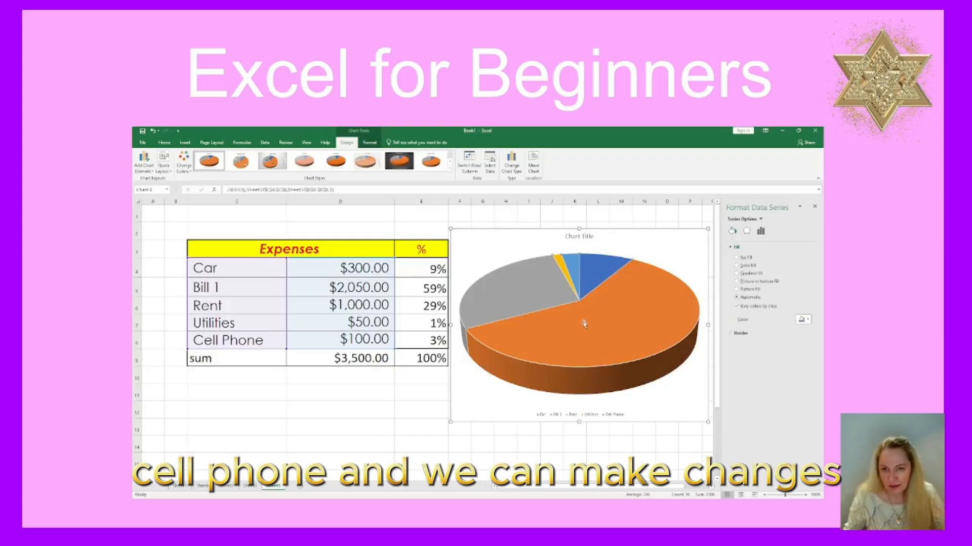
pyautogui.click(273, 162)
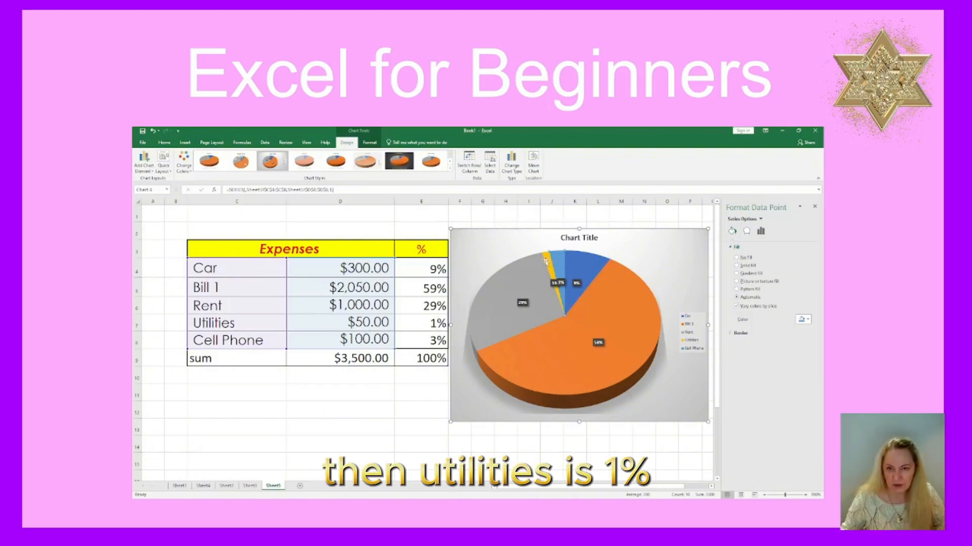
pyautogui.click(693, 318)
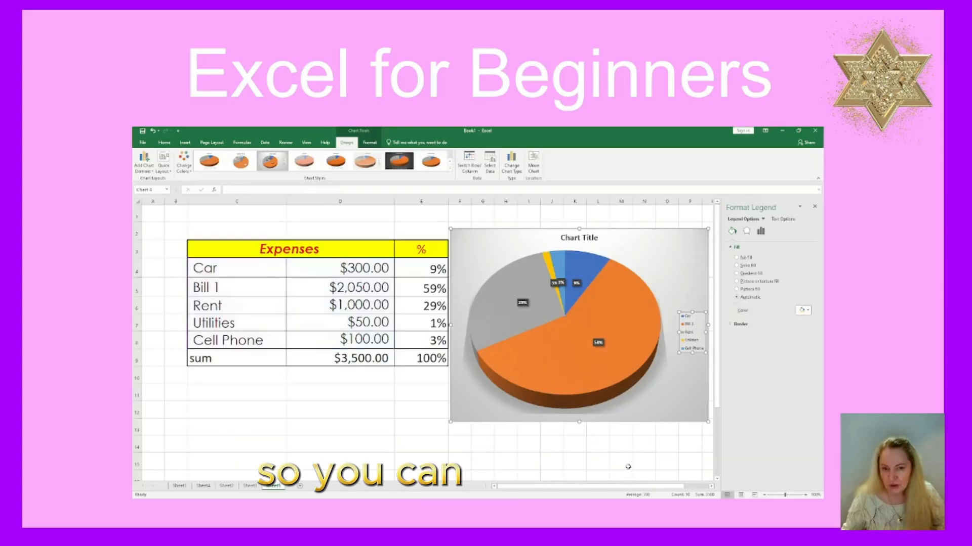